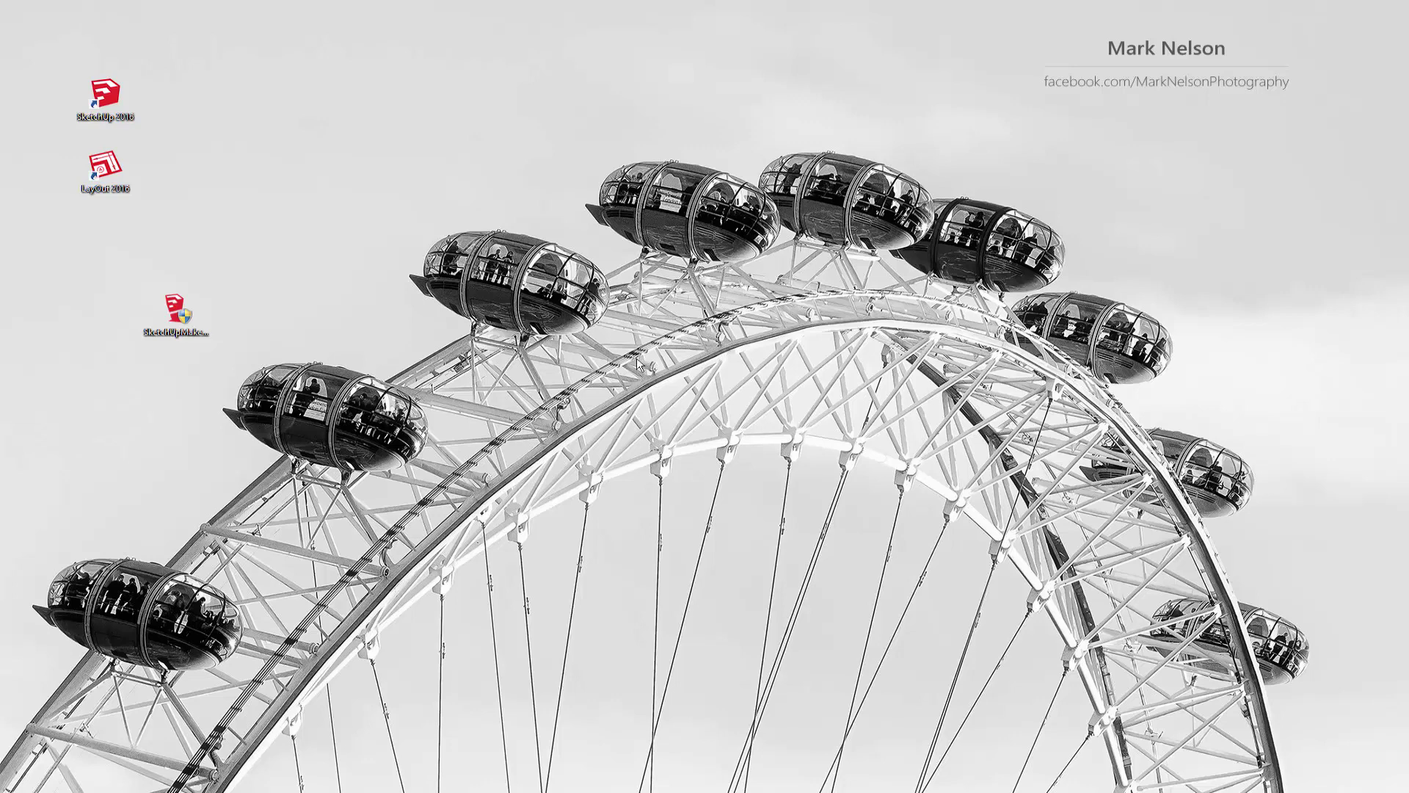
# Run the SketchUp Make 2017 installer from its desktop icon.
pyautogui.click(176, 320)
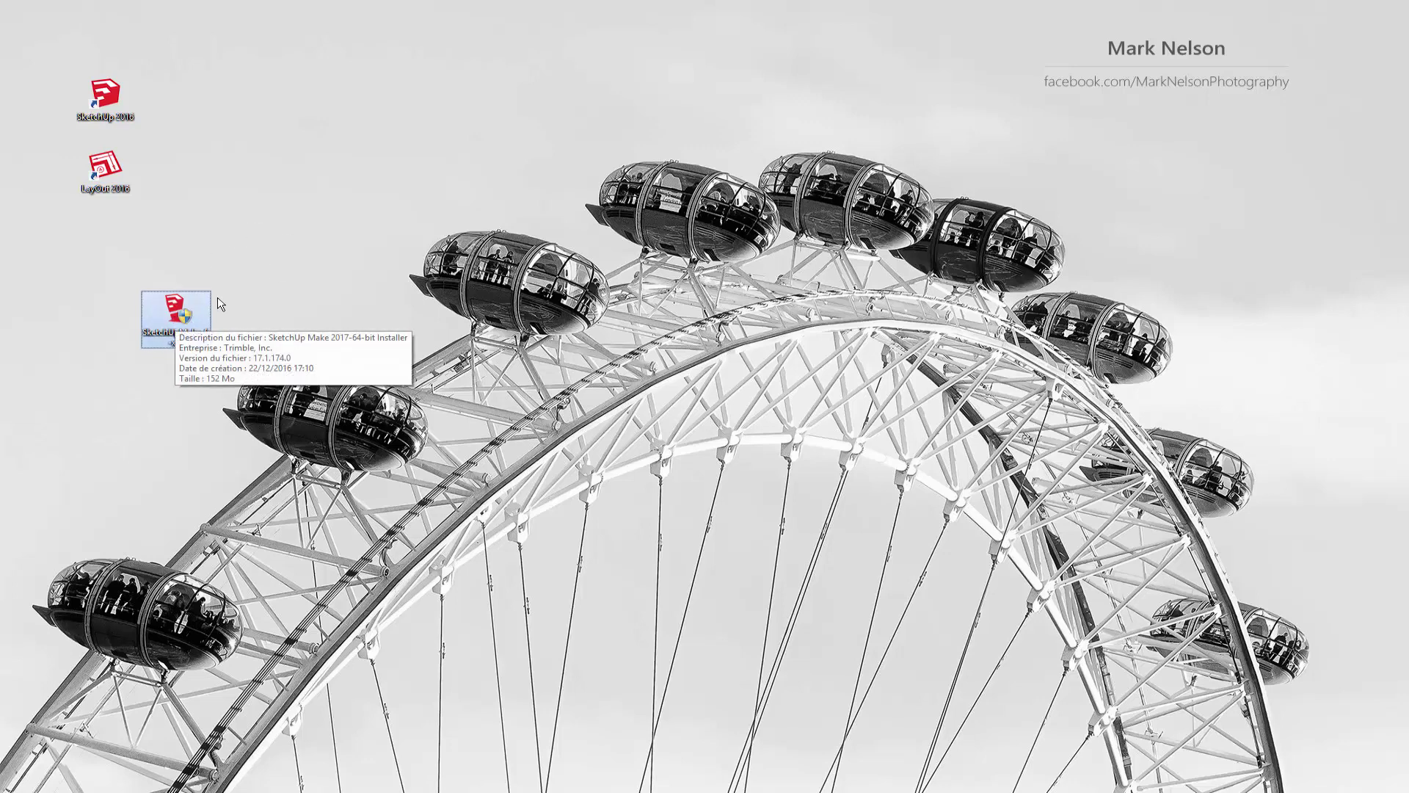
pyautogui.doubleClick(177, 315)
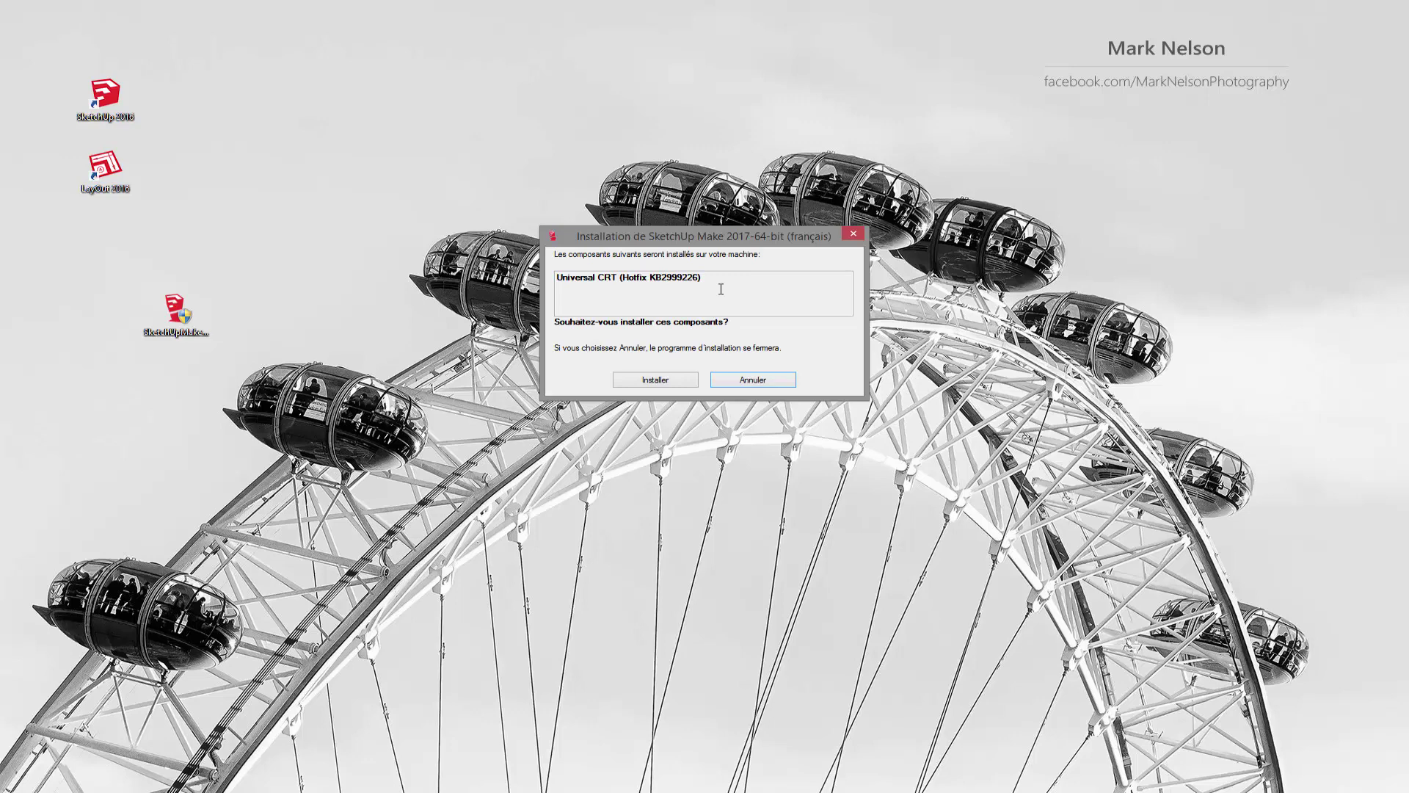
# Confirm installation of the Universal CRT (KB2999226) component.
pyautogui.click(664, 380)
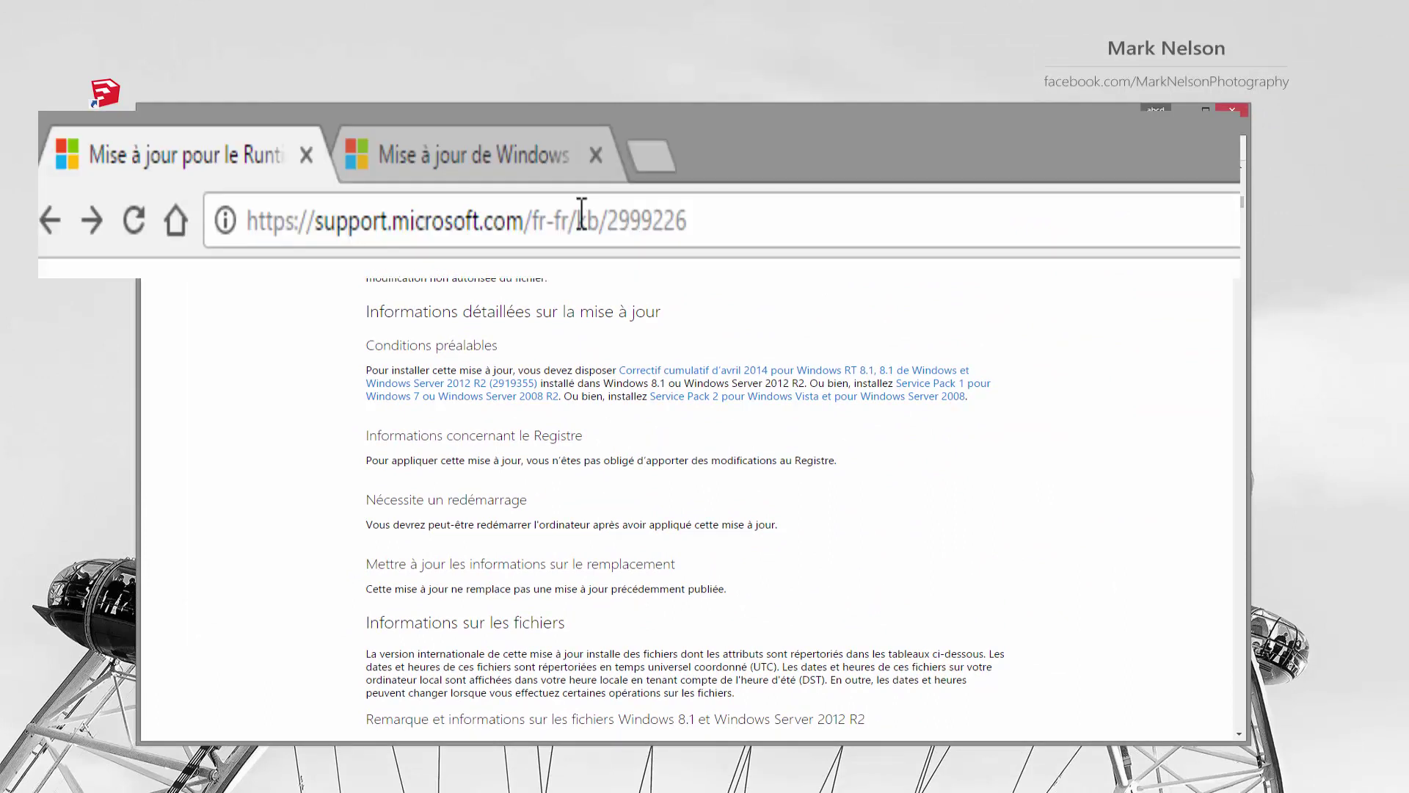
pyautogui.moveTo(757, 225)
pyautogui.mouseDown()
pyautogui.moveTo(418, 267)
pyautogui.moveTo(317, 263)
pyautogui.mouseUp()
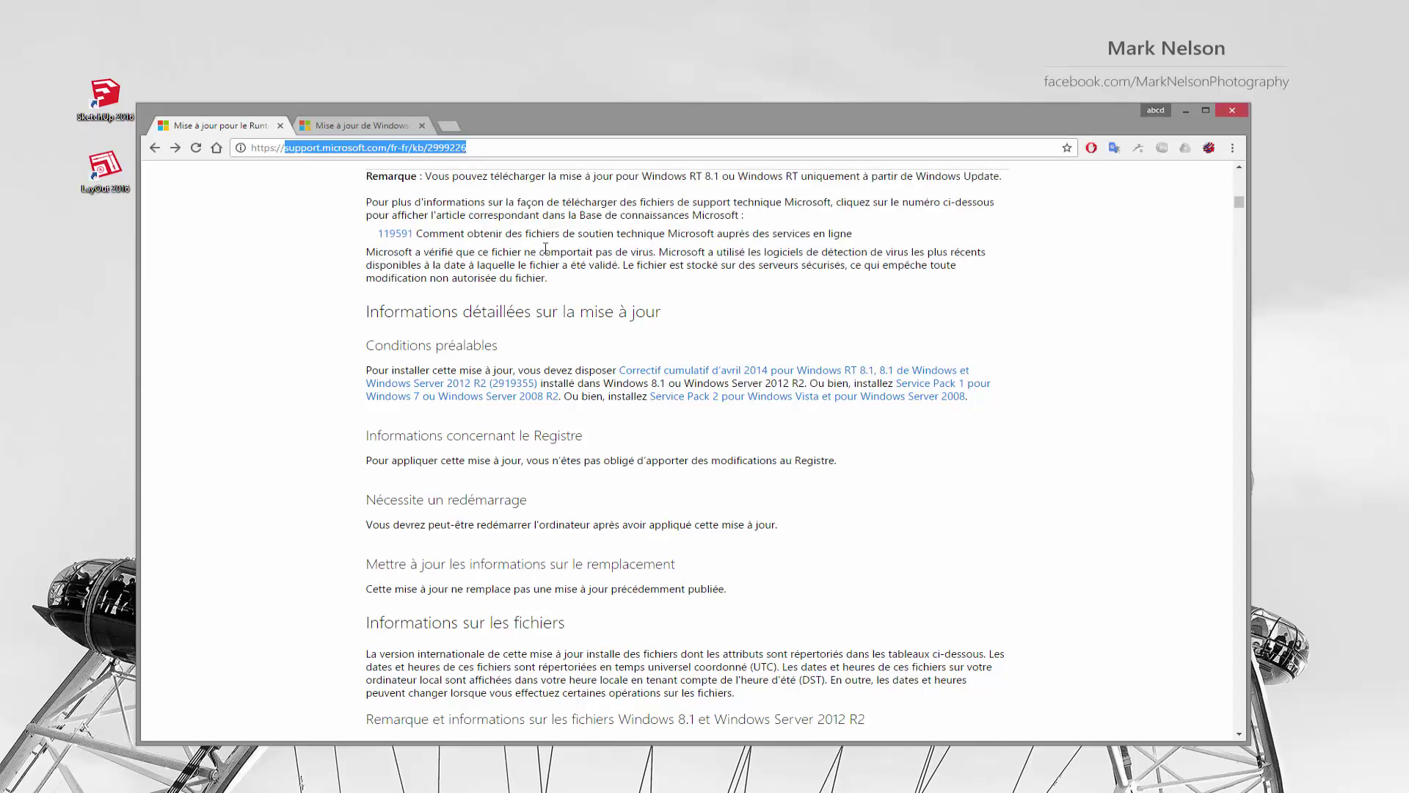
pyautogui.click(978, 200)
pyautogui.scroll(7, 1028, 264)
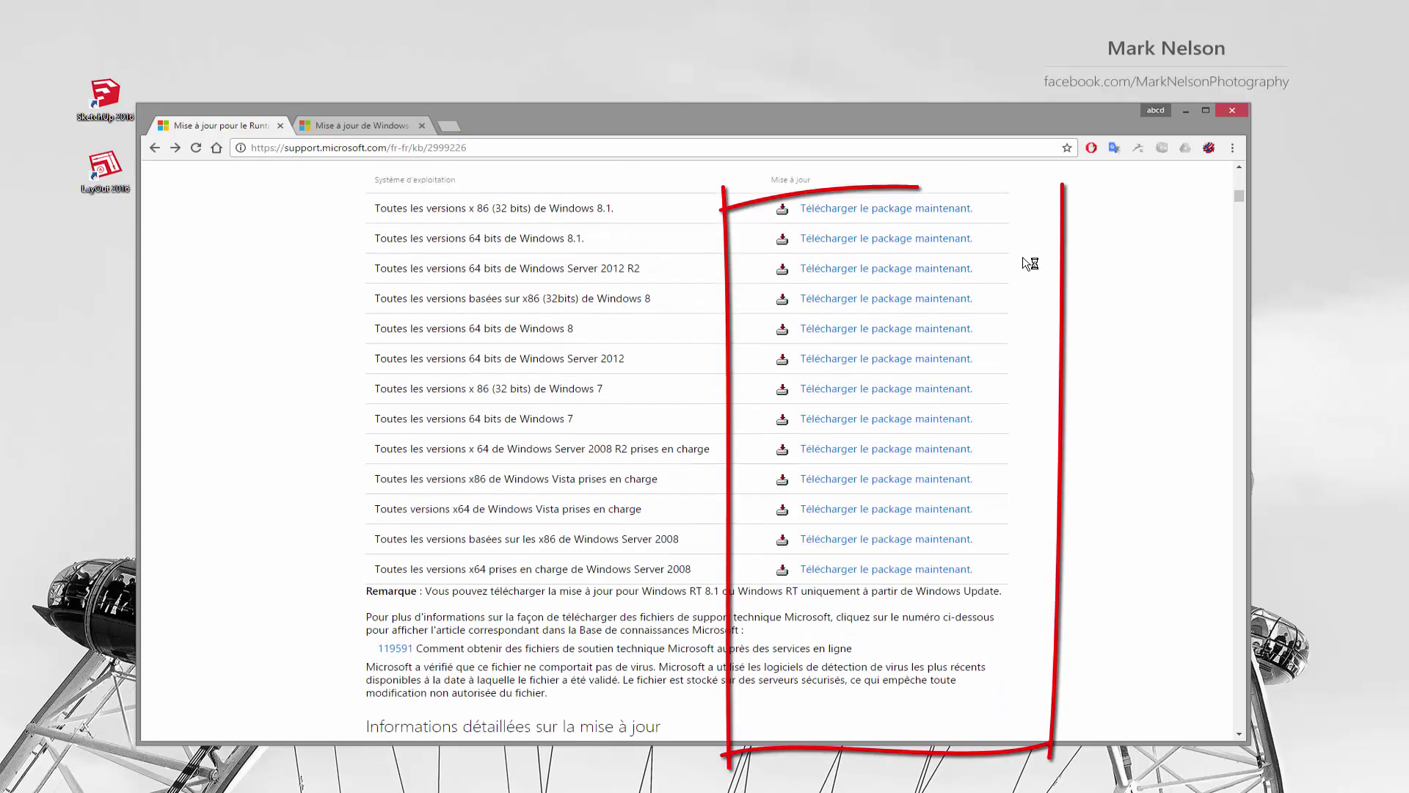
pyautogui.scroll(5, 1013, 381)
pyautogui.scroll(1, 551, 345)
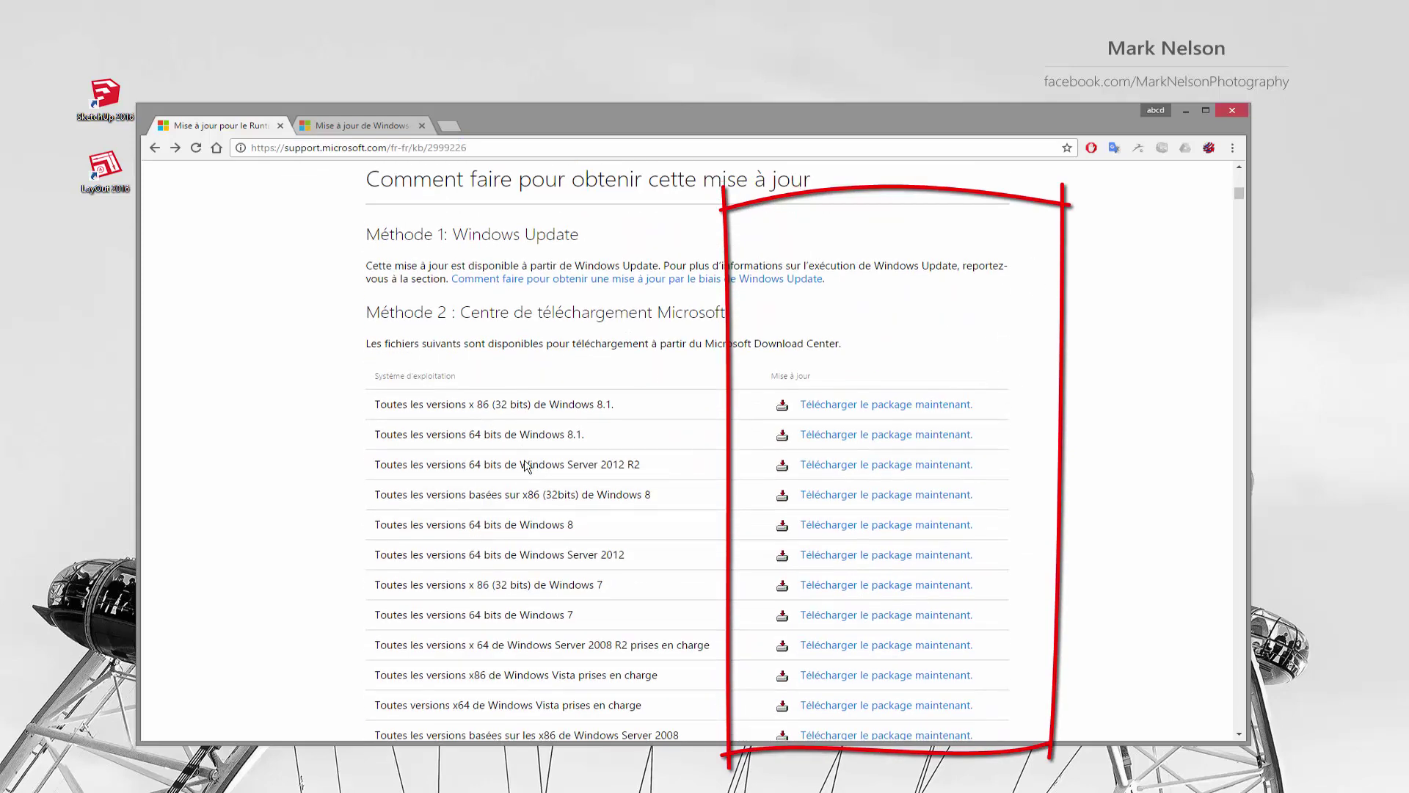
pyautogui.scroll(-3, 524, 459)
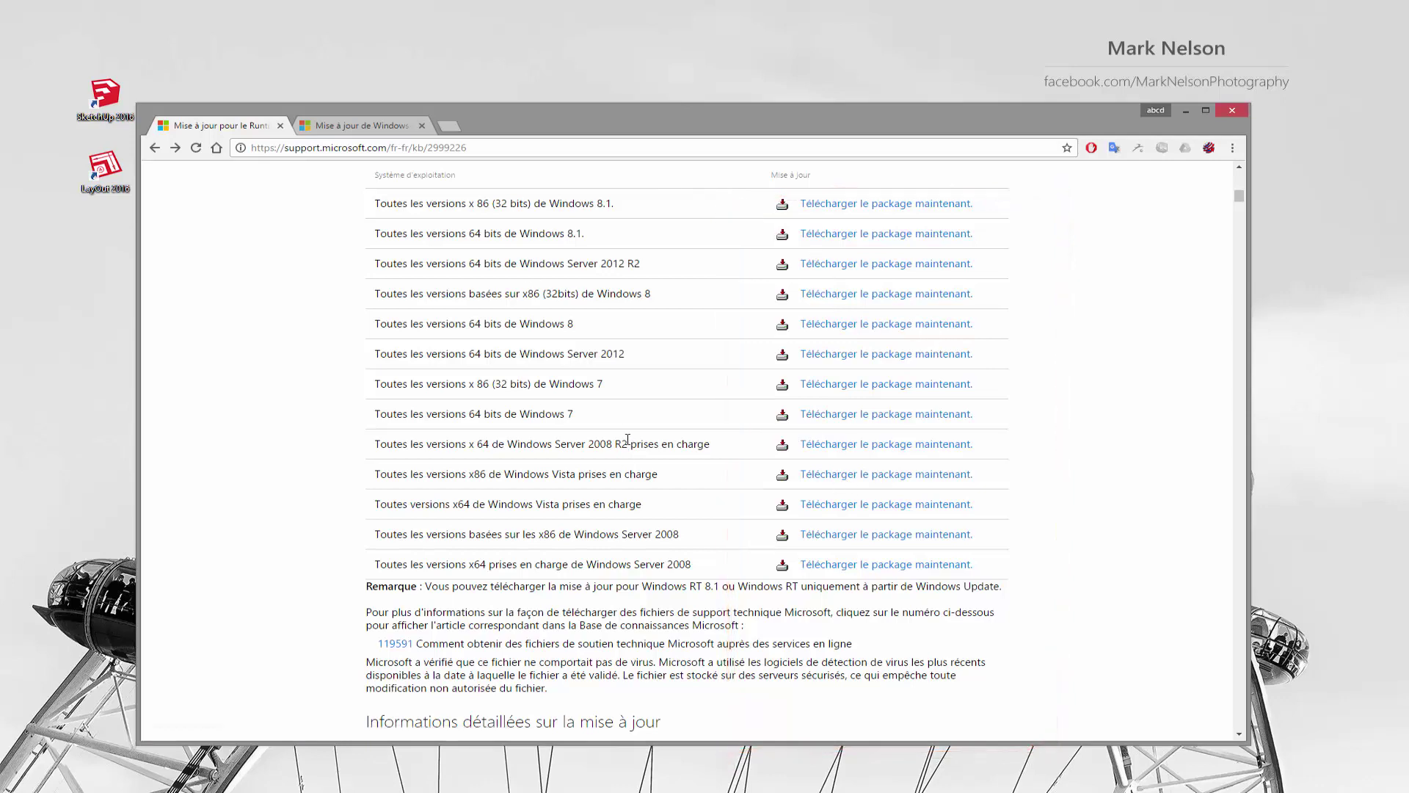
pyautogui.scroll(-3, 630, 439)
pyautogui.scroll(-3, 629, 439)
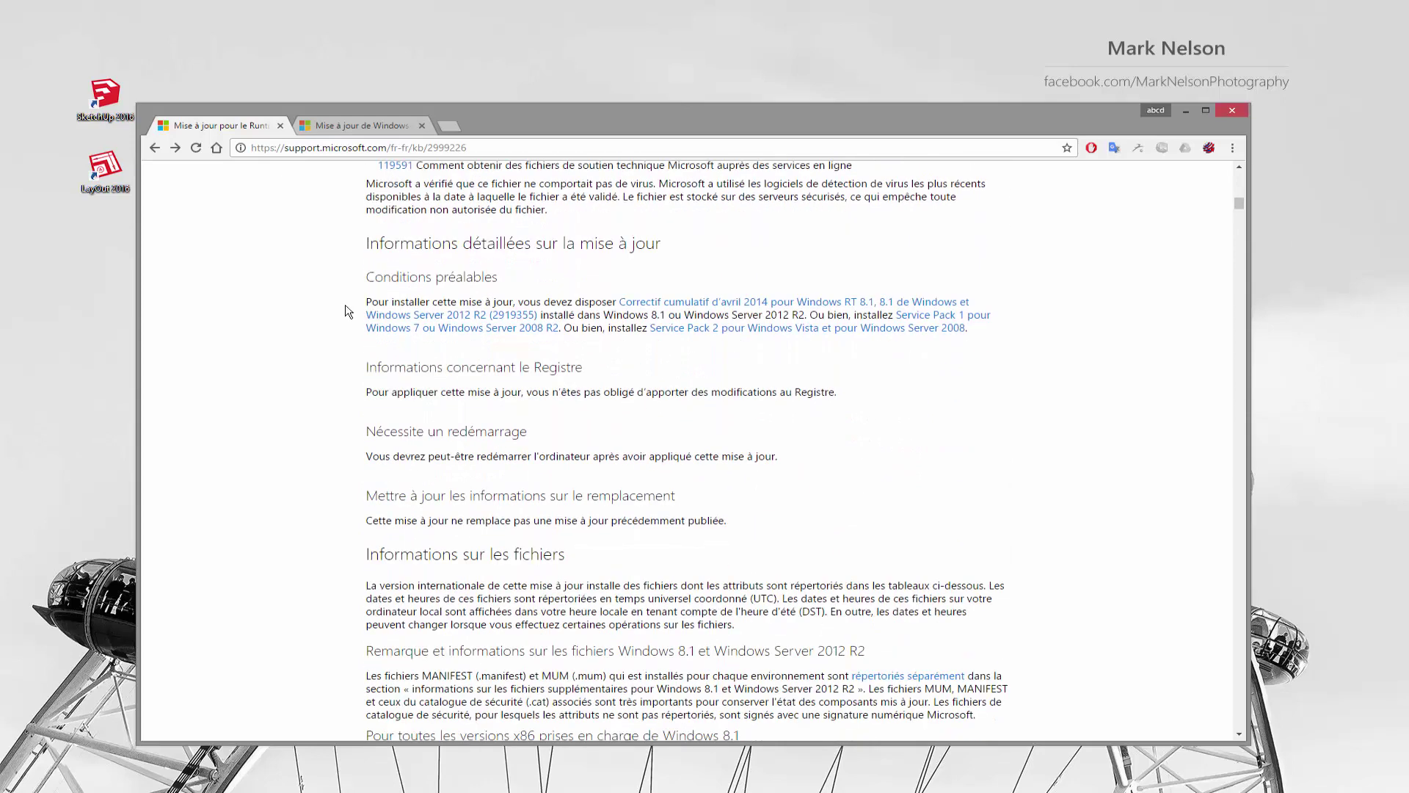
# Select the opening words of the KB2999226 Conditions préalables paragraph.
pyautogui.moveTo(364, 302); pyautogui.dragTo(617, 301)
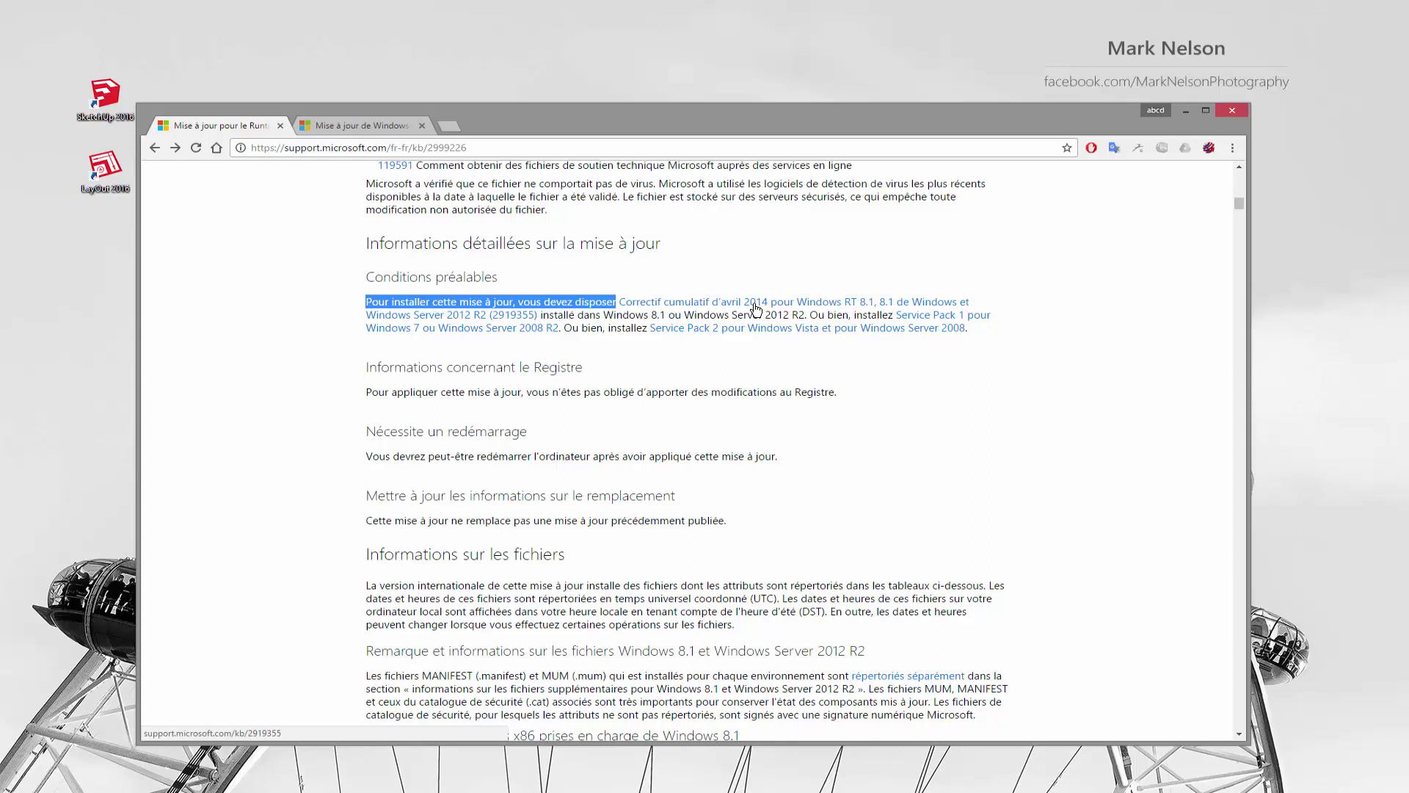
# Go to the KB2919355 page tab and select 2919355 in its URL.
pyautogui.click(355, 124)
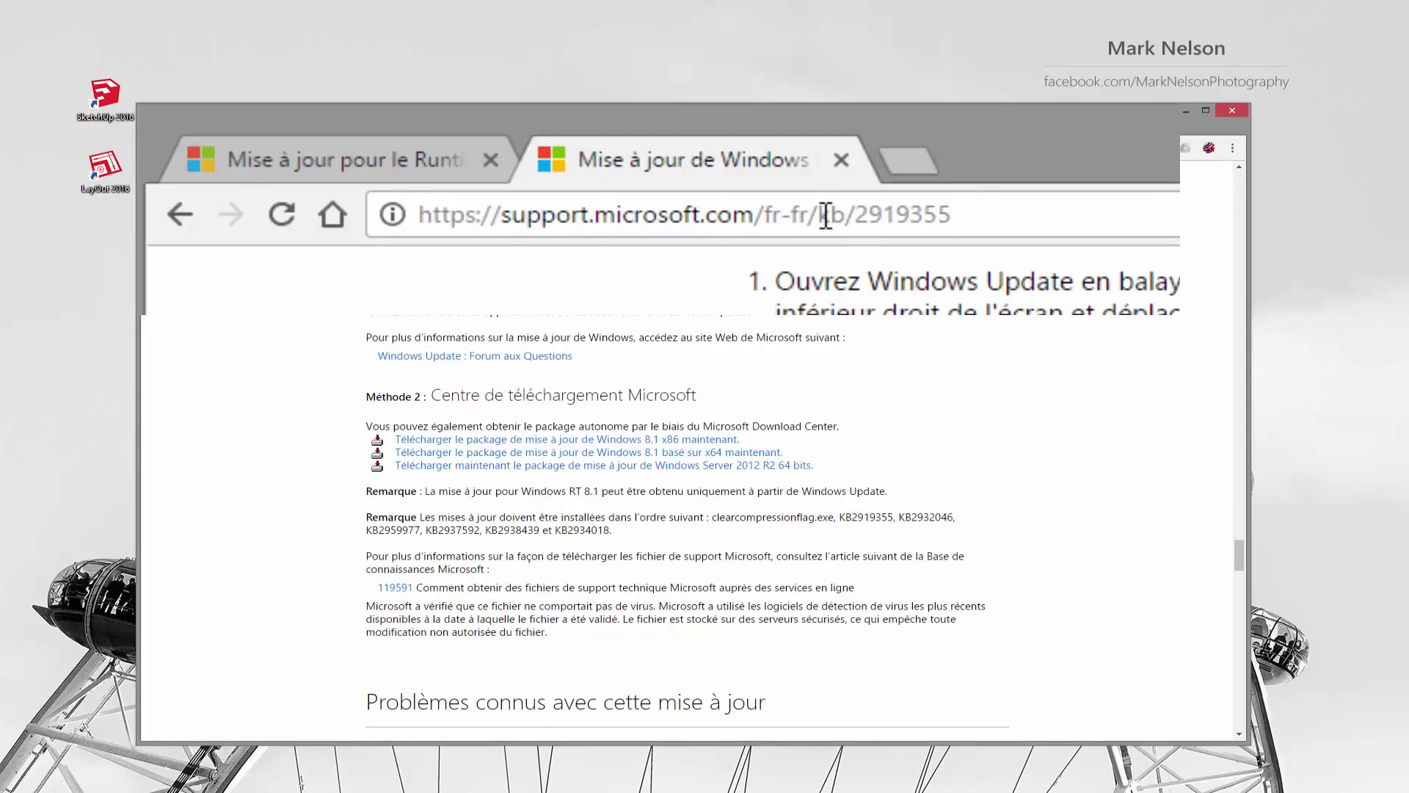
pyautogui.moveTo(856, 215); pyautogui.dragTo(949, 220)
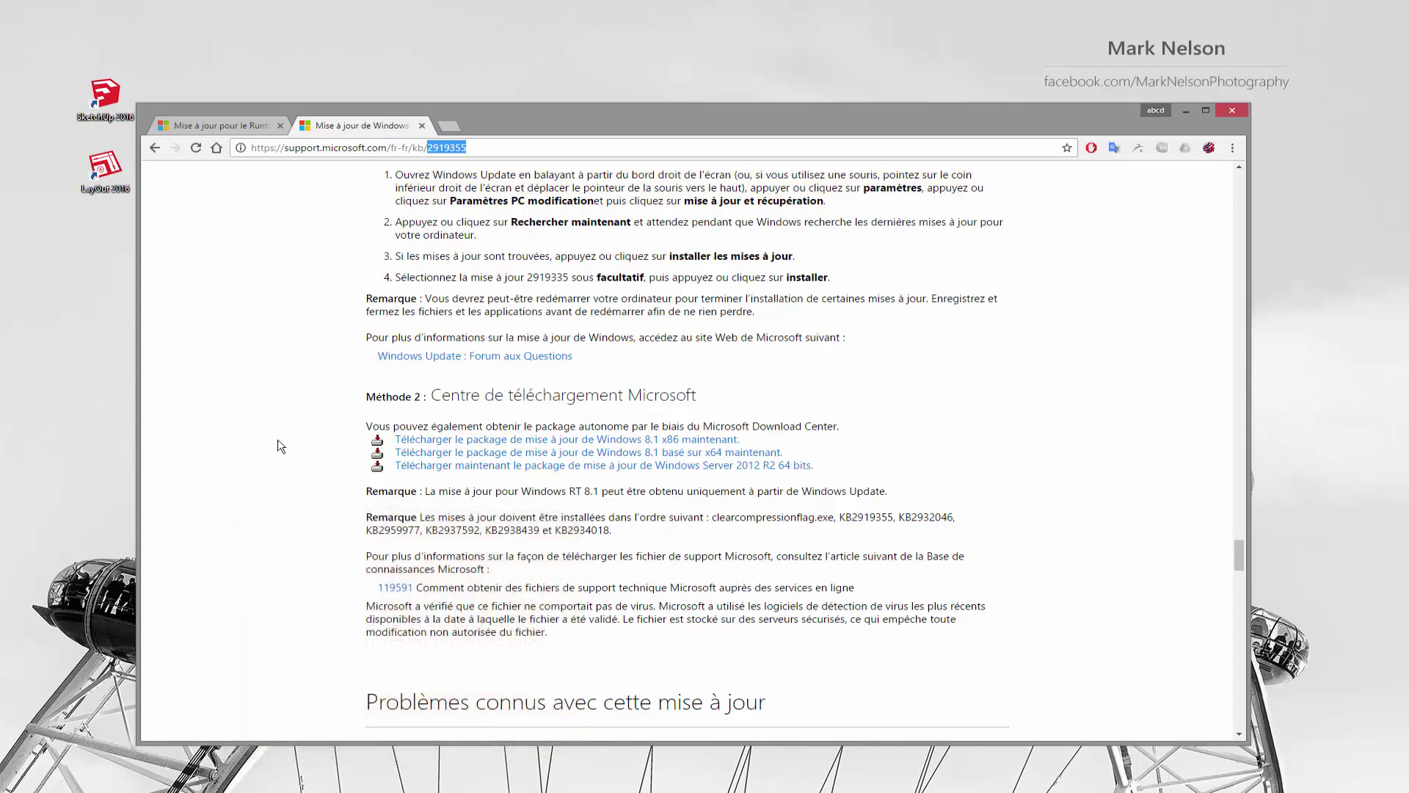
# Switch back to the first tab showing the kb/2999226 page.
pyautogui.click(213, 125)
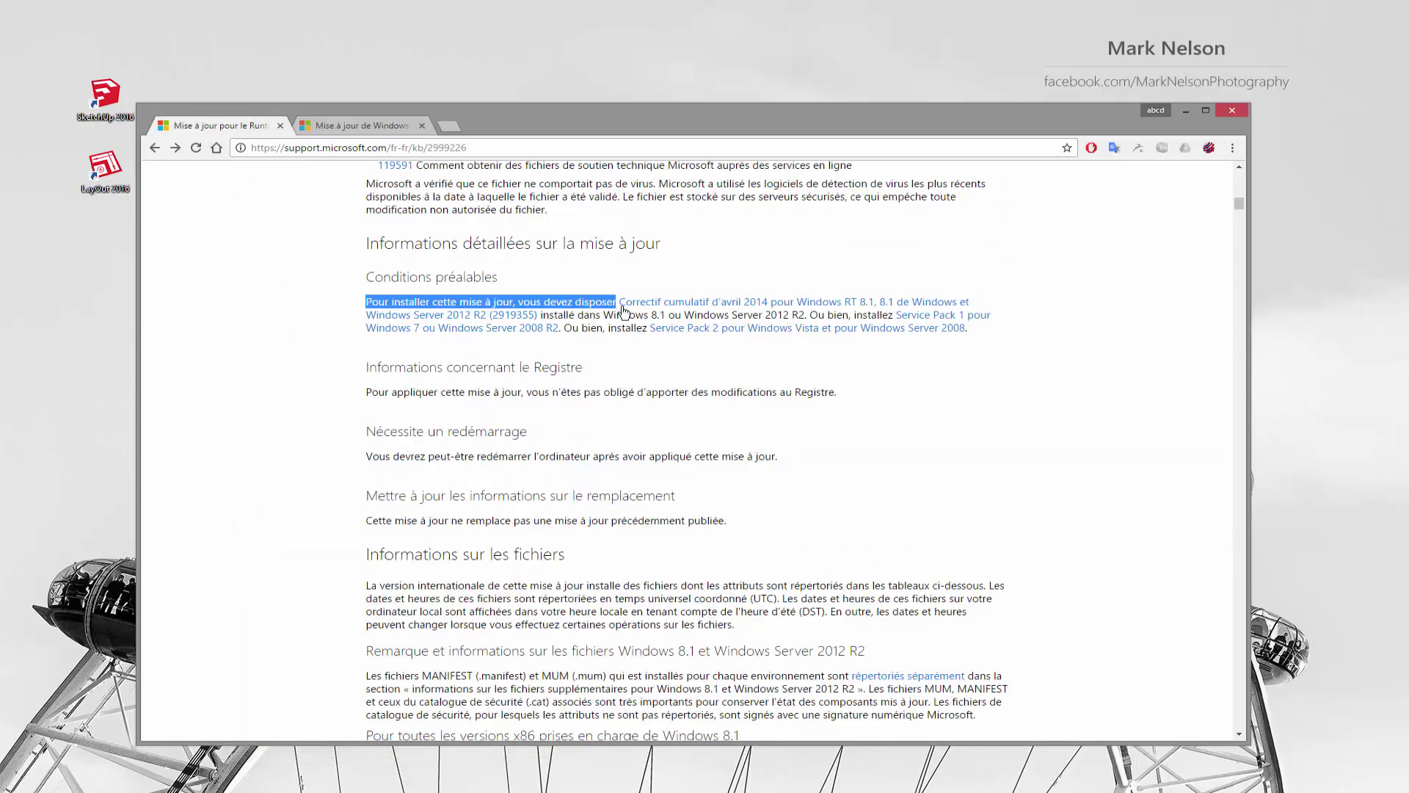